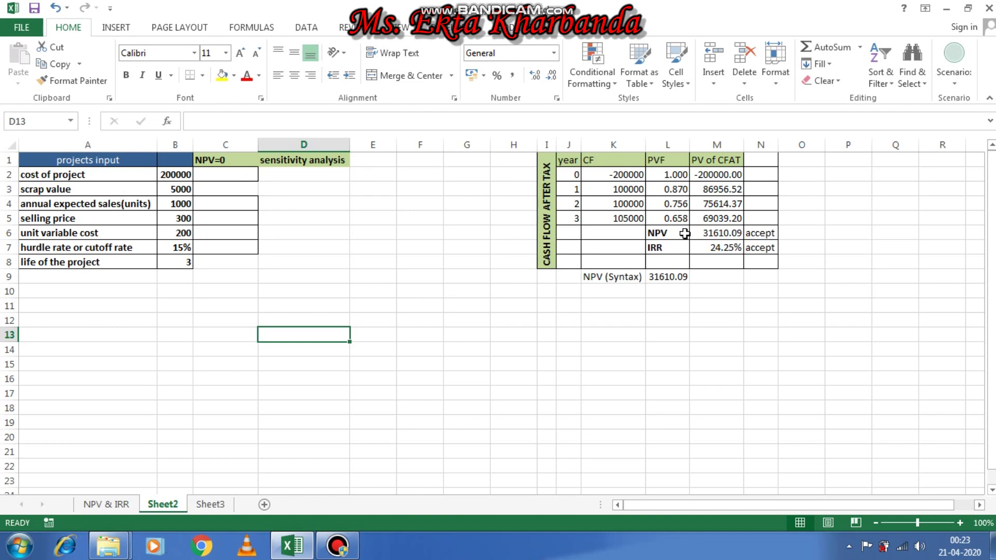
Review the NPV total, IRR and year-0/year-1 cash flow formulas
left_click(718, 234)
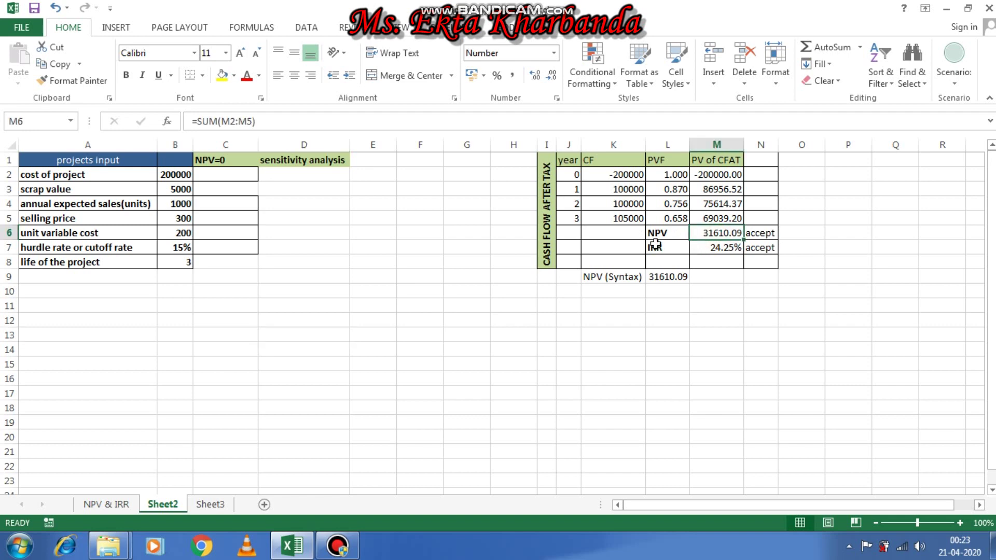
left_click(716, 249)
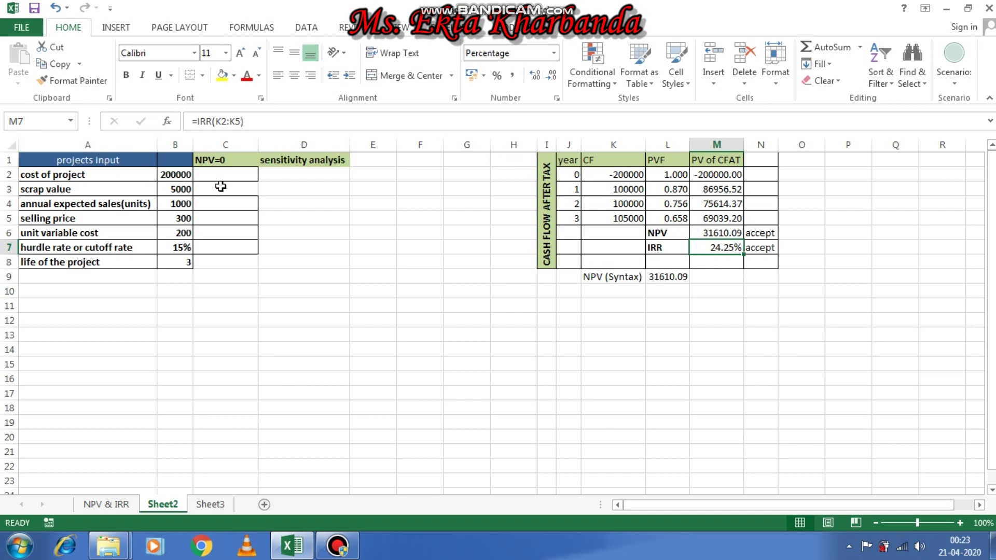
left_click(613, 178)
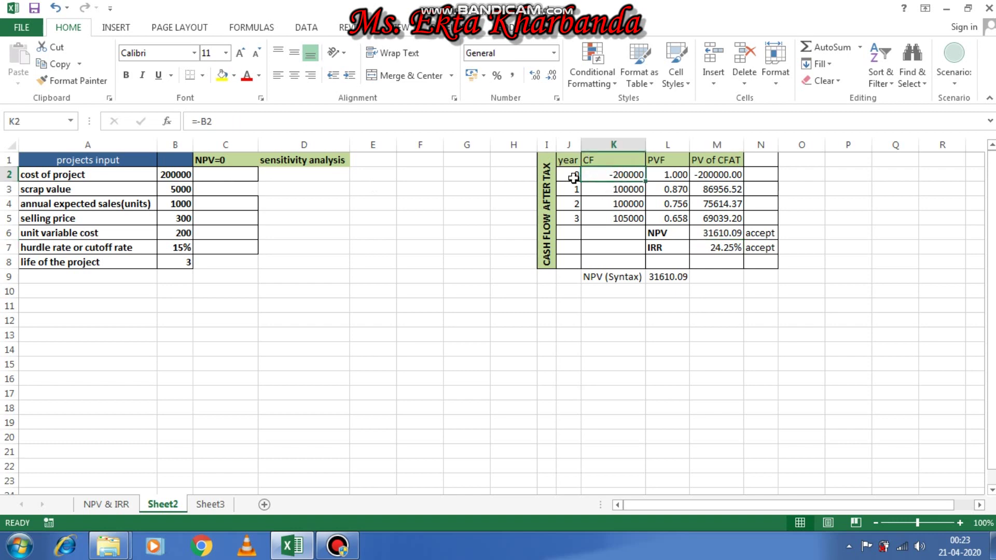
left_click(620, 182)
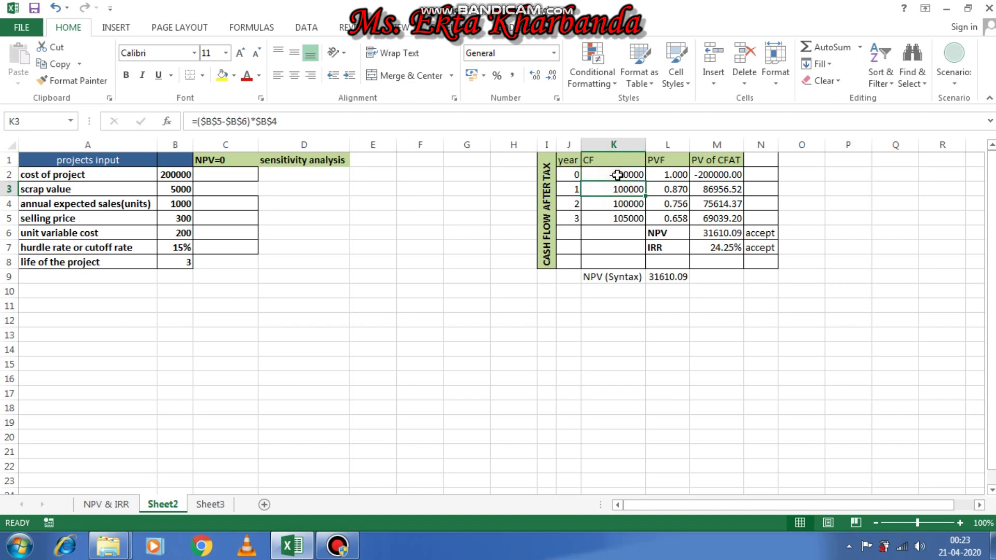
left_click(618, 175)
Re-enter the year-0, year-1 and year-3 cash flow formulas
double_click(617, 175)
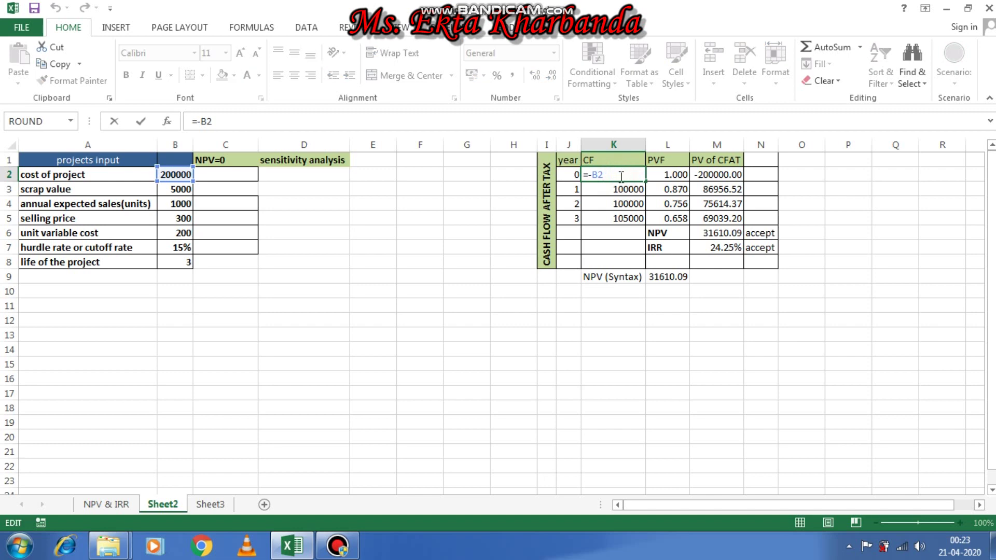
key("Return")
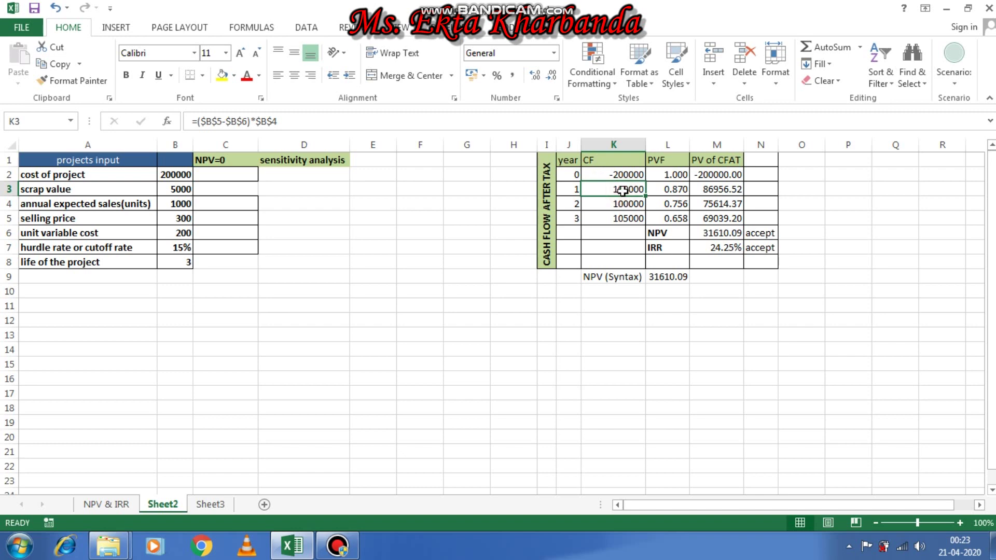
double_click(622, 190)
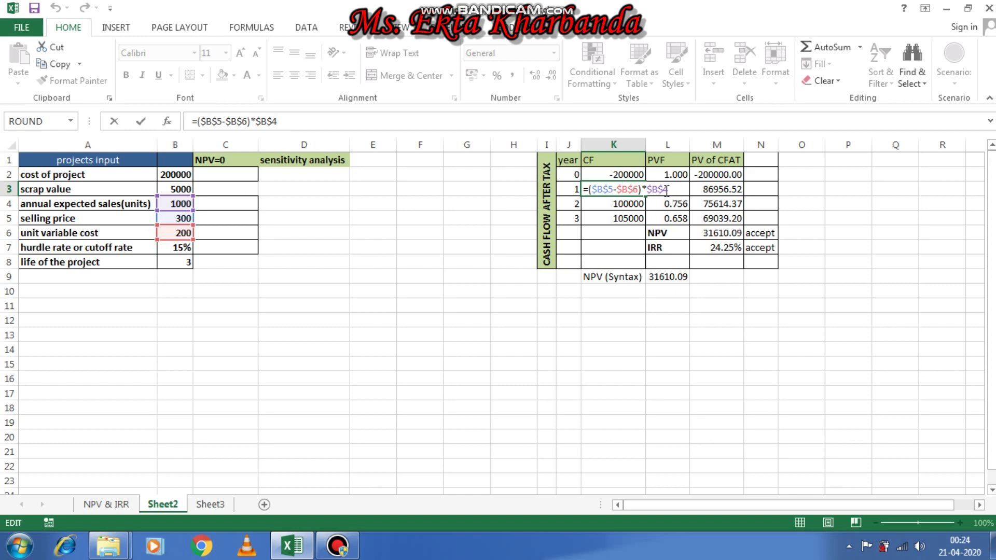
key("Return")
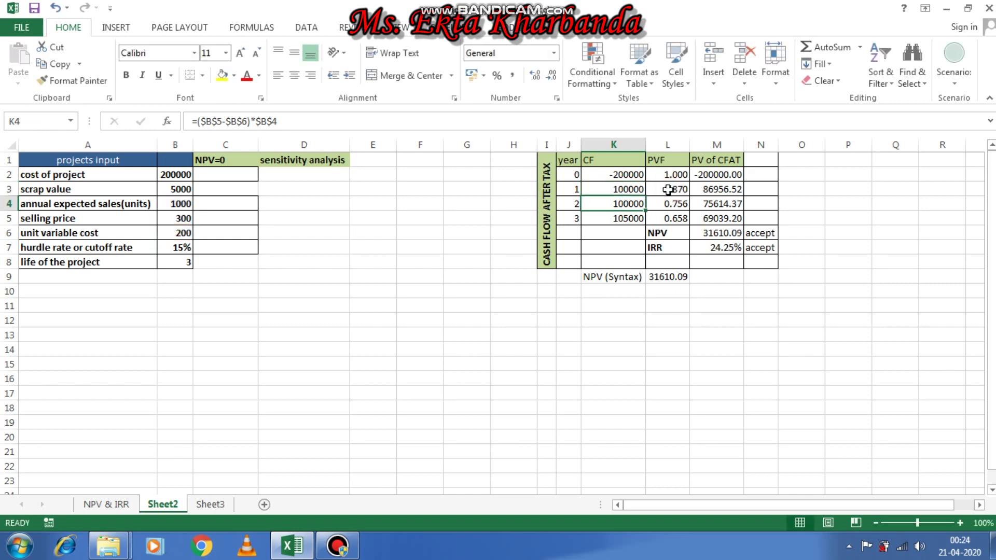
left_click(633, 219)
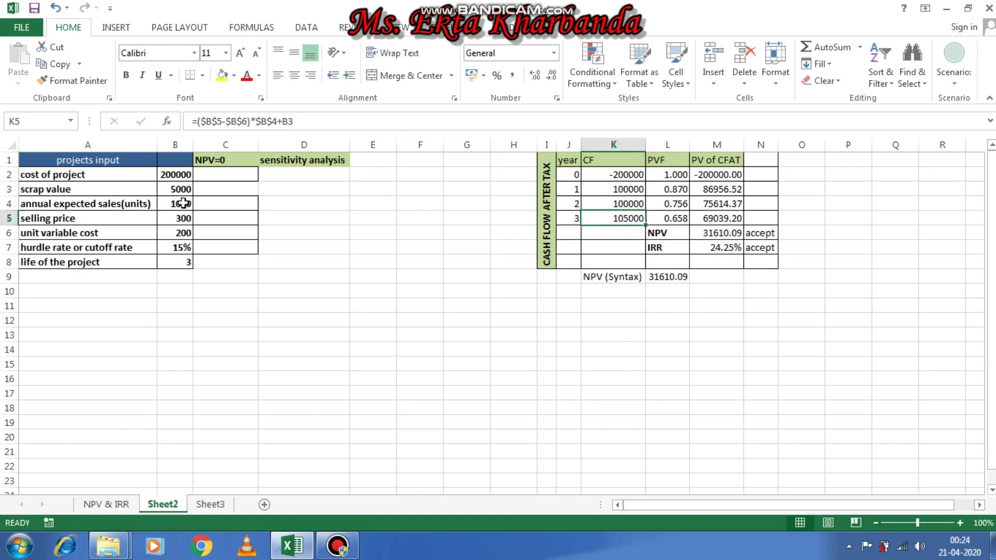
double_click(632, 219)
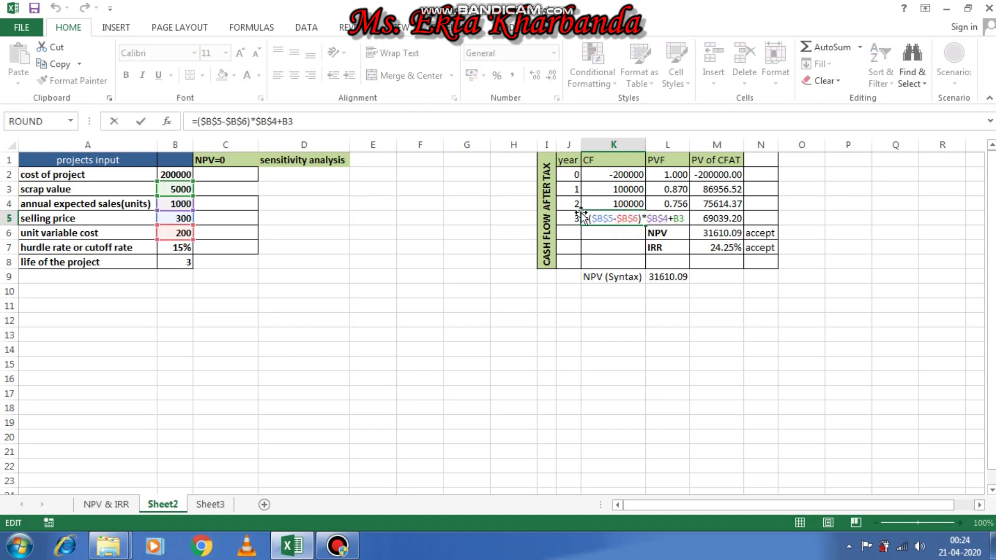
left_click(683, 220)
key("Return")
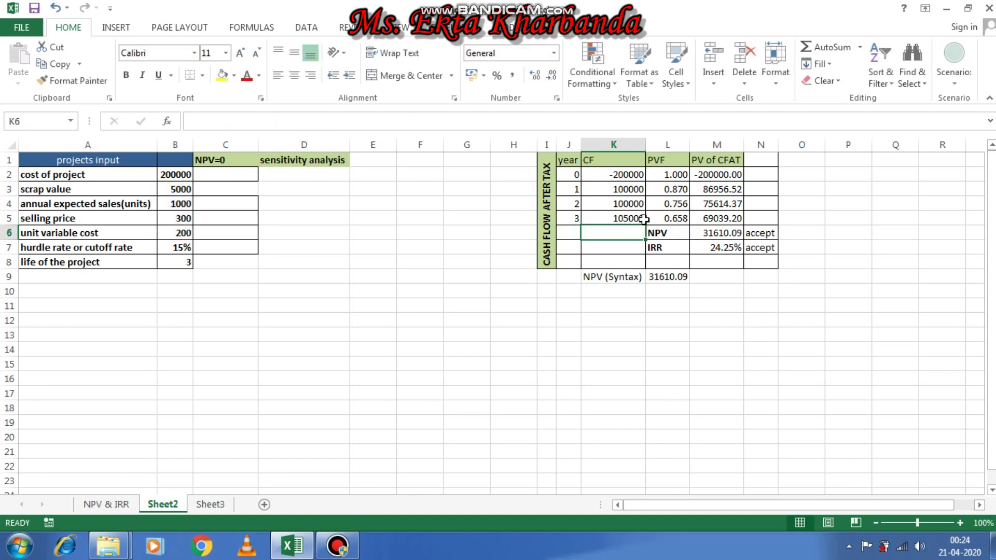
Inspect the year-0 discount factor formula and dismiss the colour-scheme prompt
left_click(672, 174)
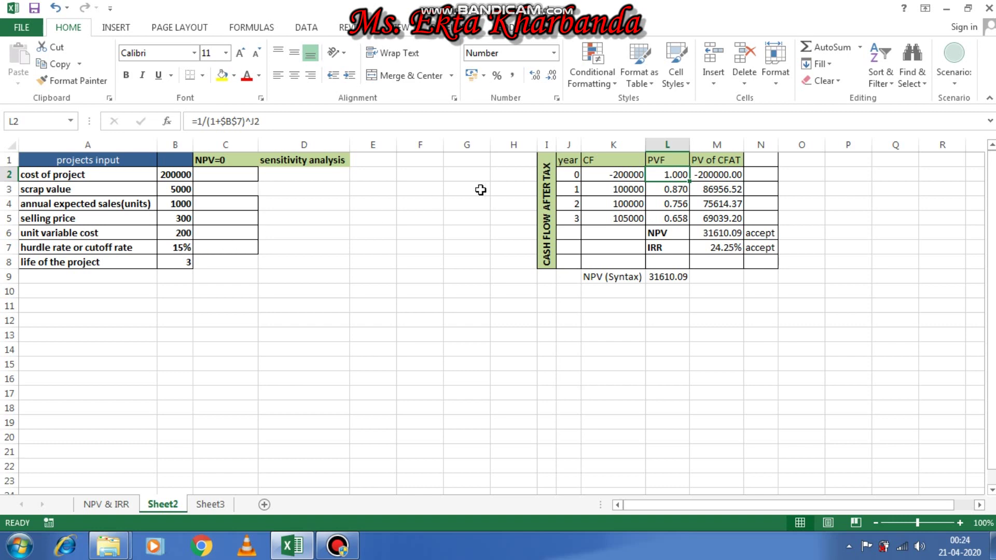
left_click(674, 176)
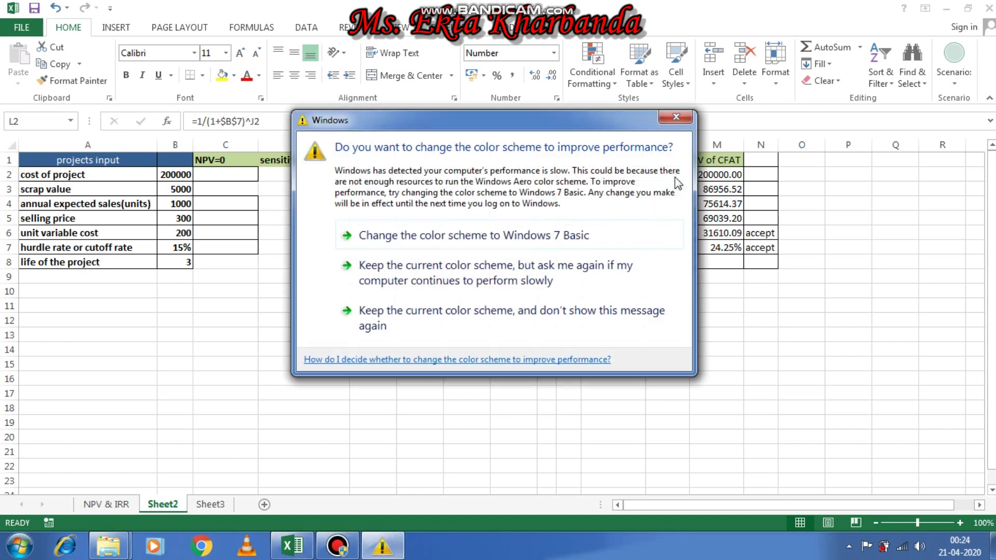
left_click(681, 118)
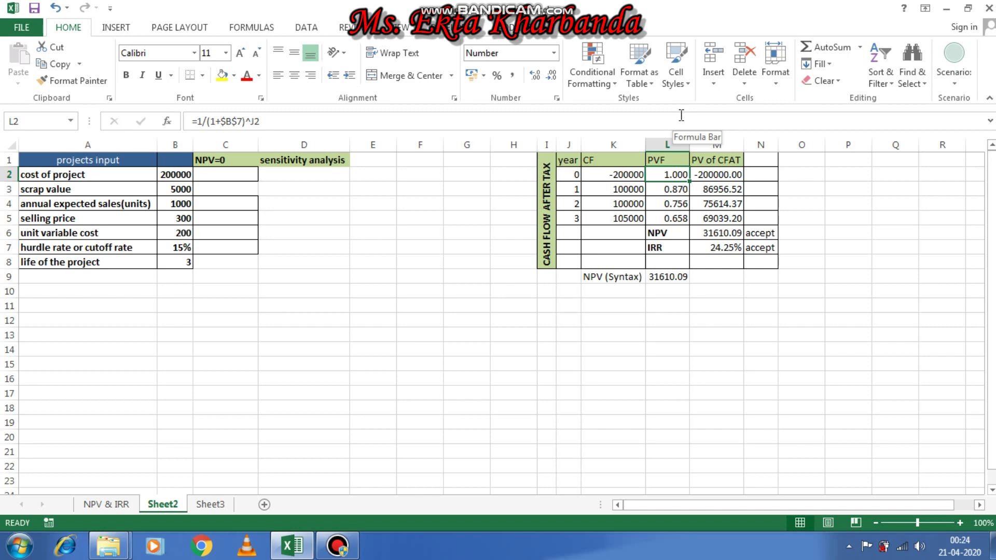
Re-confirm the year-0 present value formula and the NPV sum formula
left_click(723, 177)
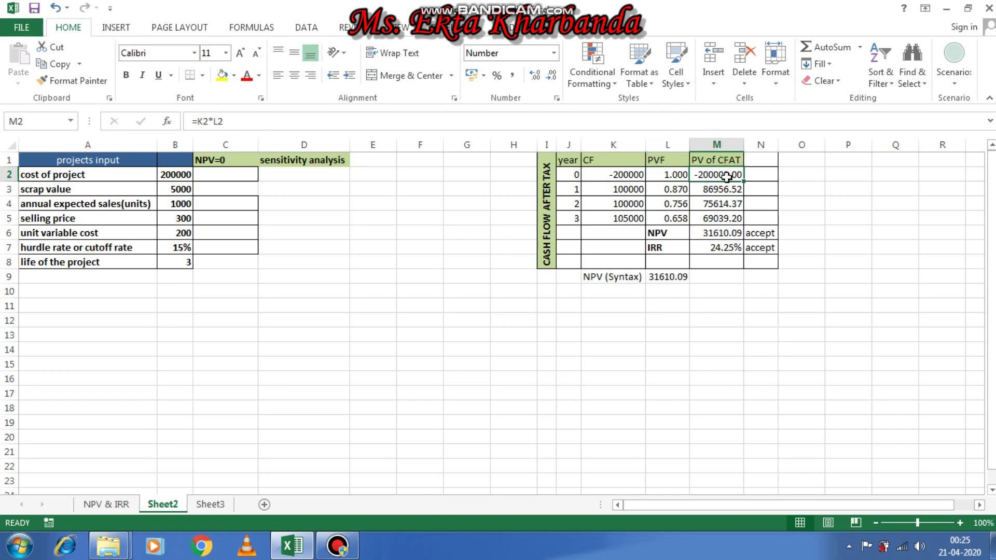
double_click(729, 178)
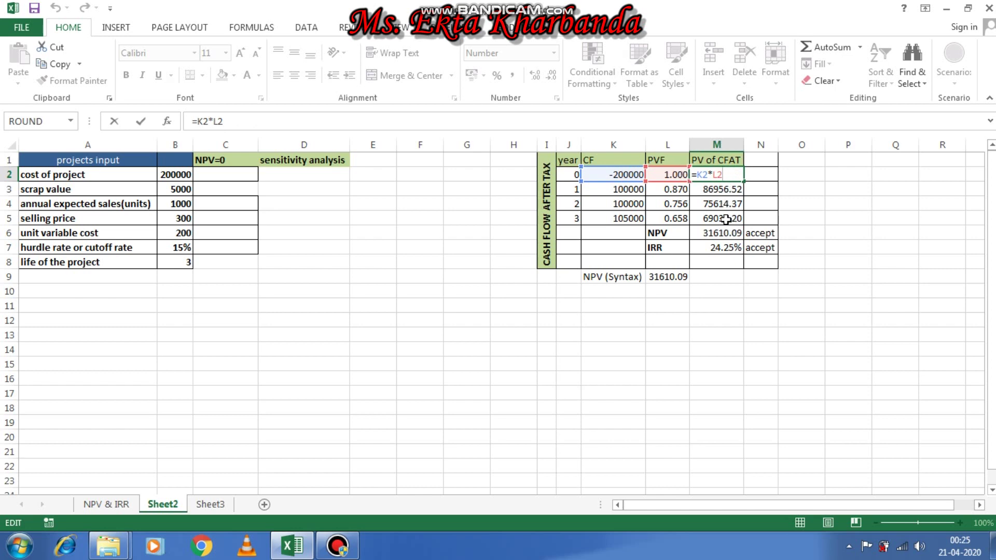
key("Return")
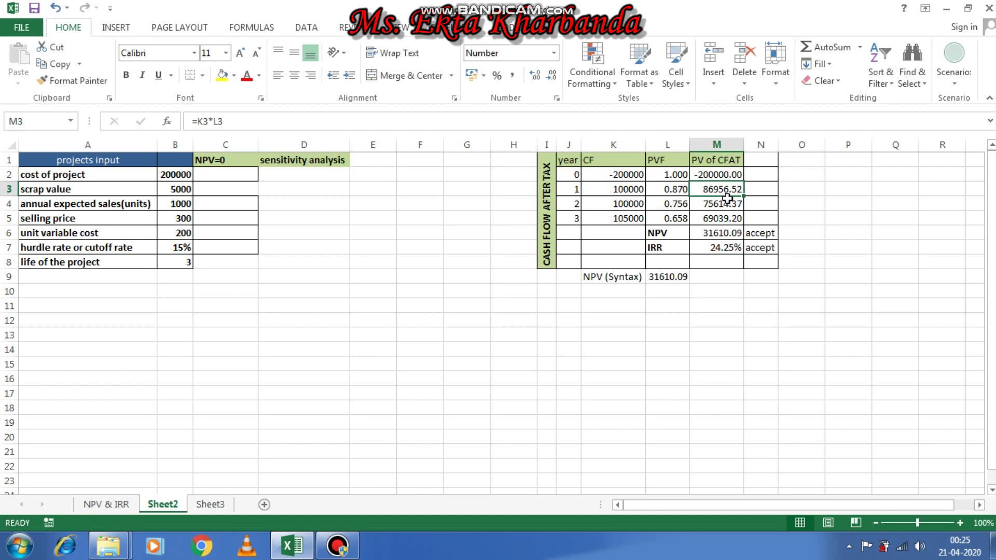
left_click(726, 233)
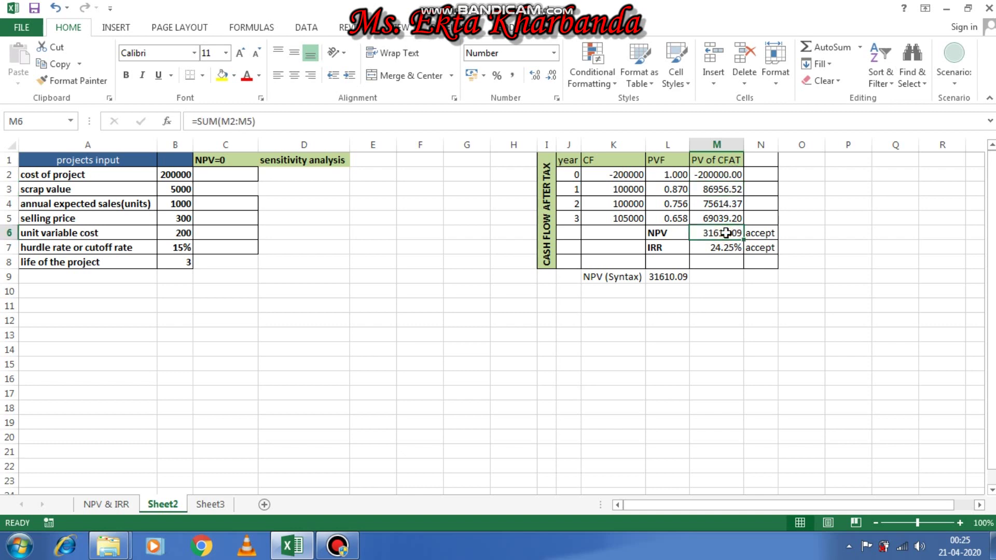
double_click(726, 233)
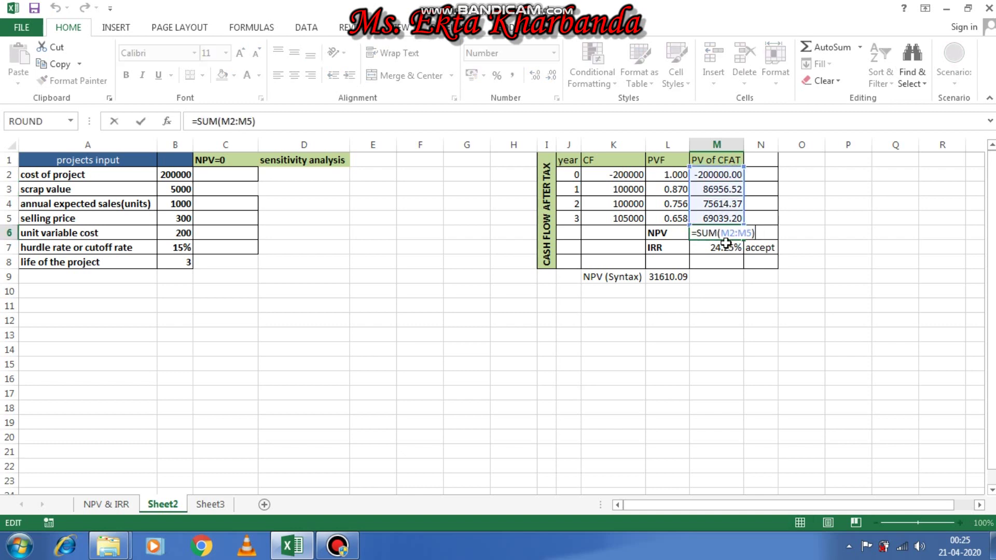
left_click(737, 233)
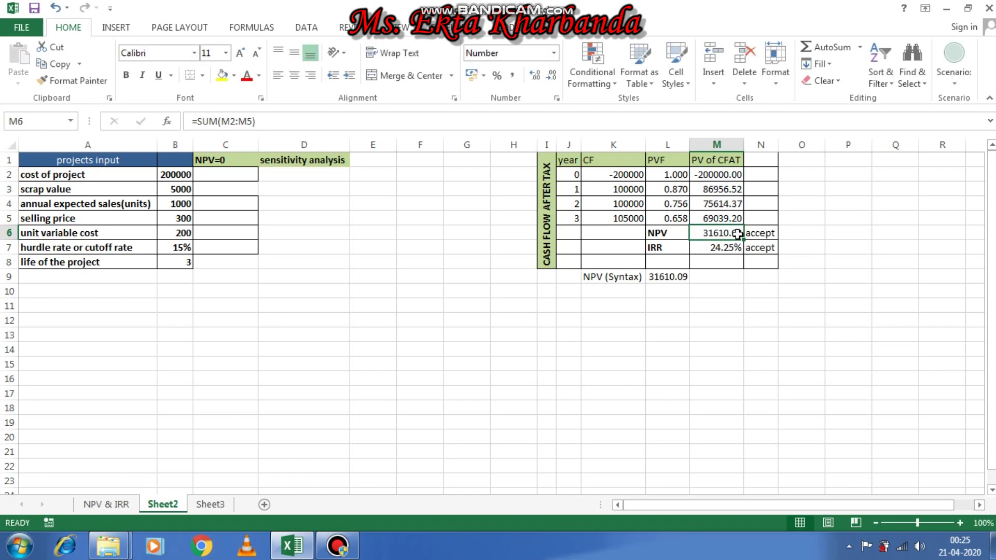
Enter =IF(M6>0,"accept",IF(M6<0,"reject","indifference")) as the NPV decision in N6
key("Right")
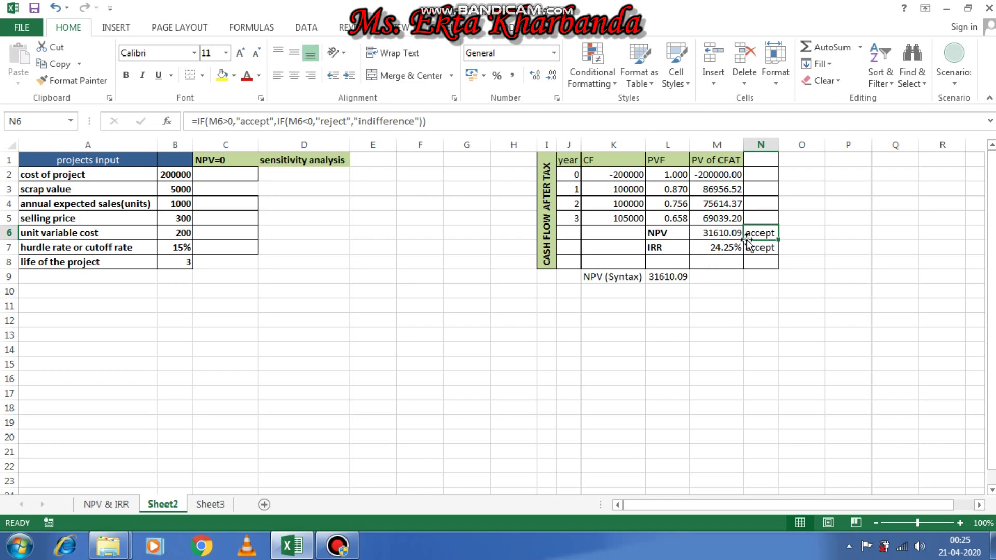
key("F1")
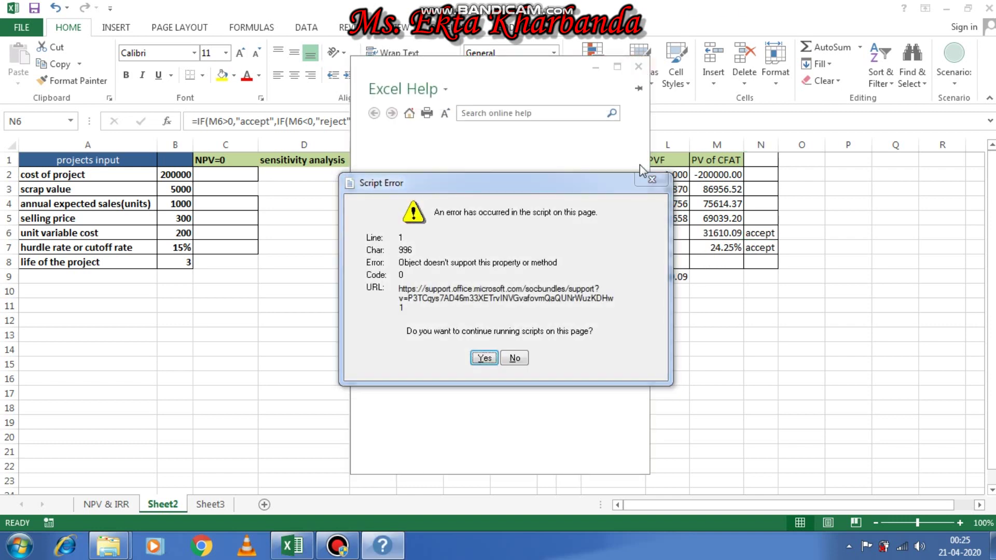
left_click(654, 183)
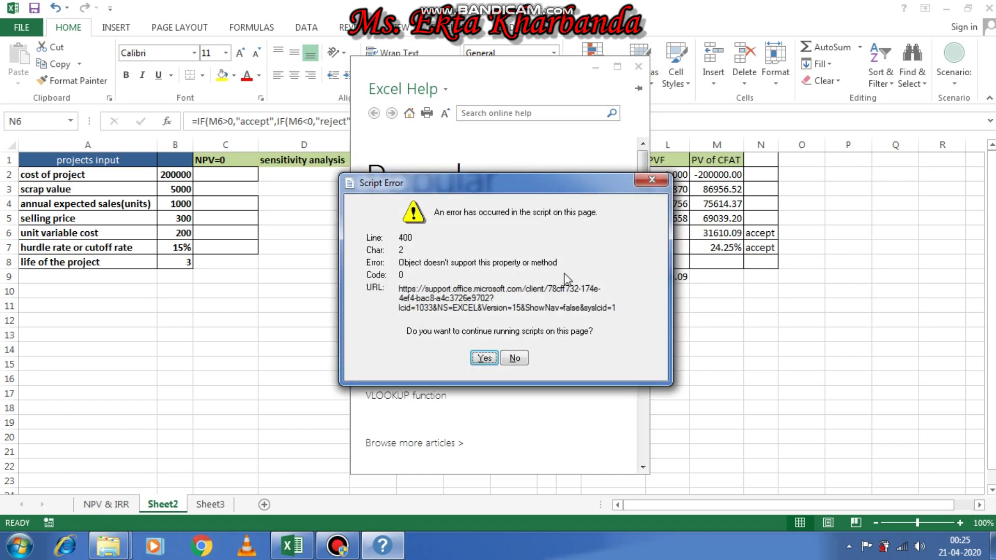
left_click(484, 358)
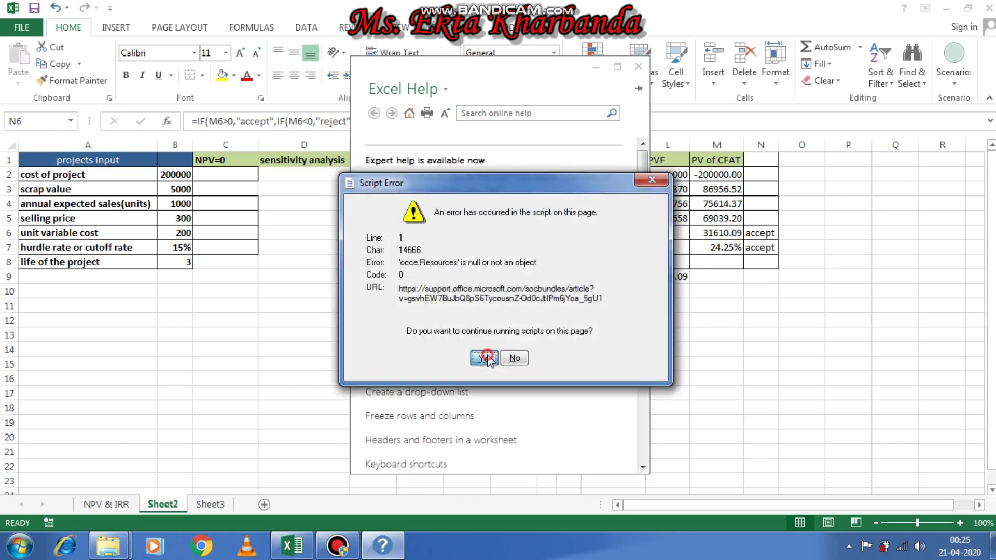
left_click(486, 358)
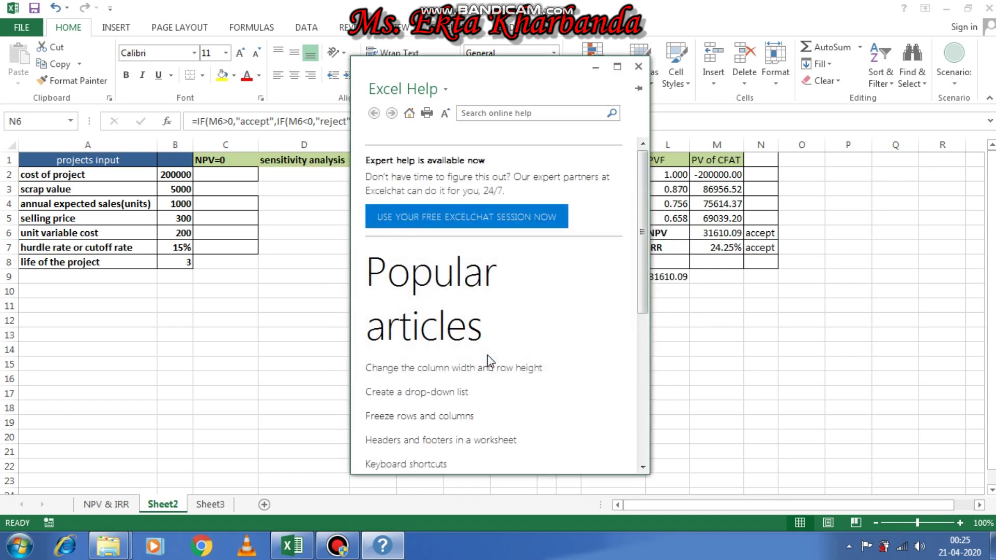
left_click(638, 66)
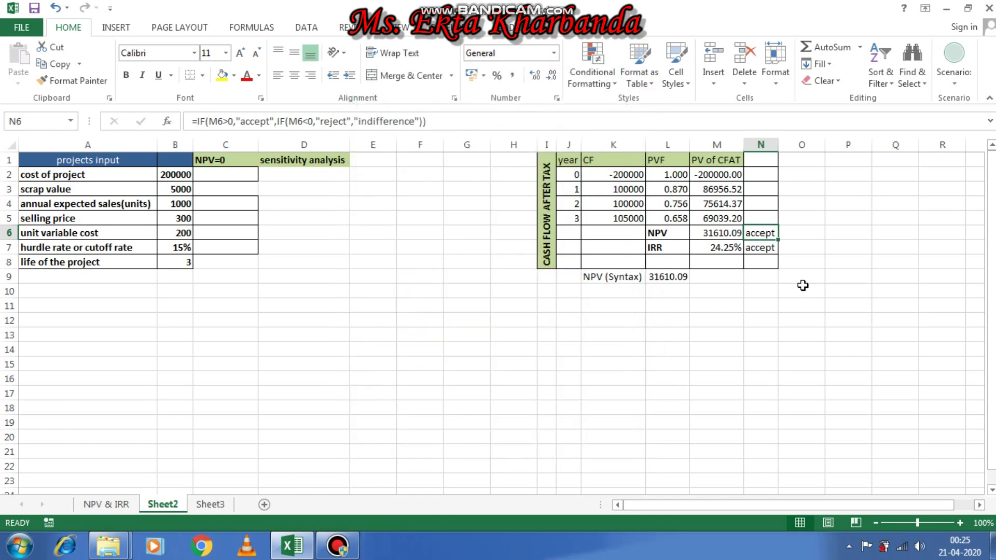
key("F2")
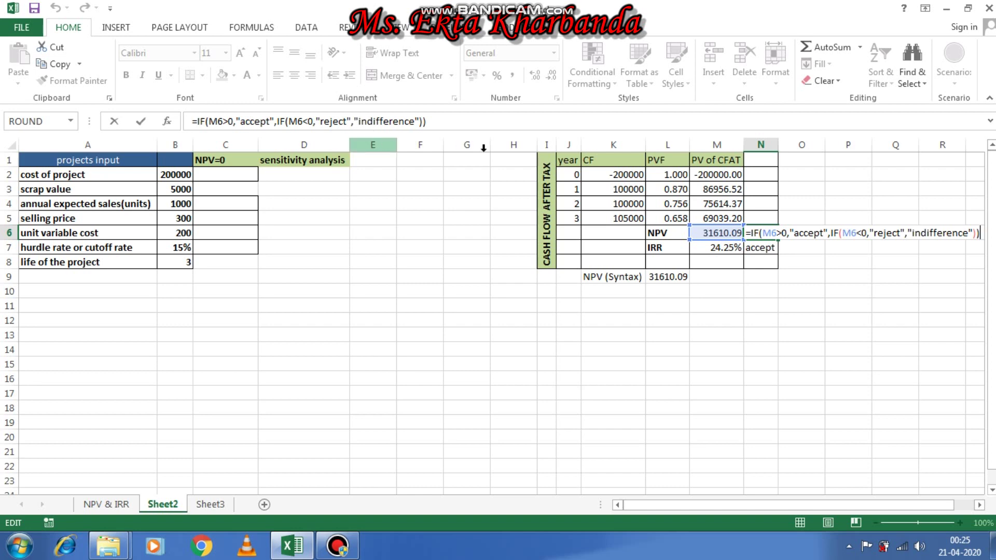
key("ctrl+Return")
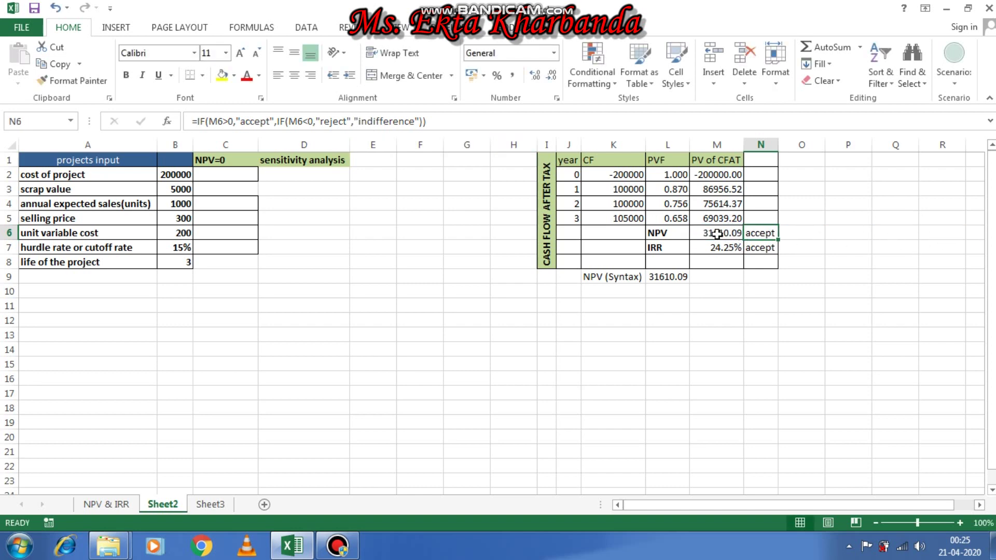
Re-enter =IRR(K2:K5) in M7 and add the matching B7-based accept/reject formula in N7
left_click(728, 247)
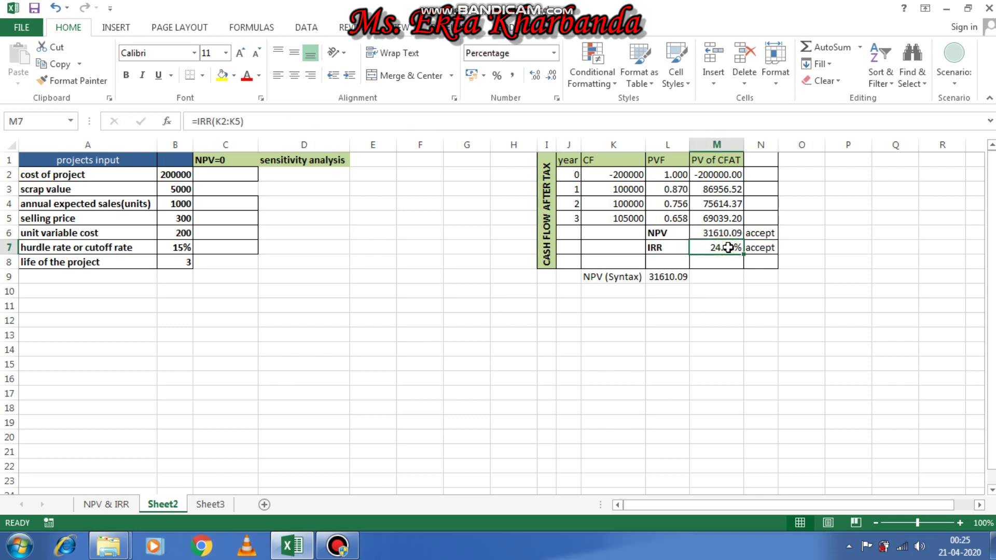
double_click(728, 247)
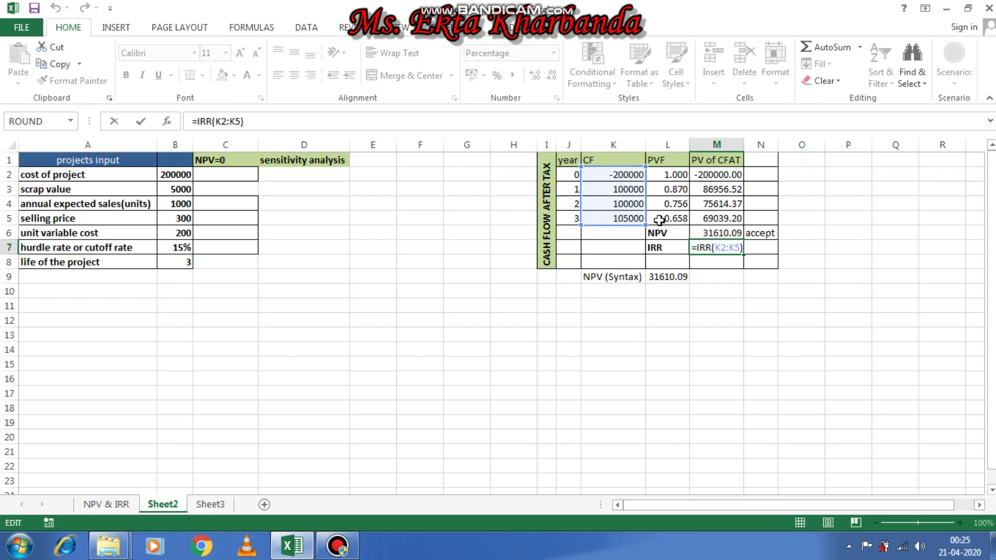
key("Return")
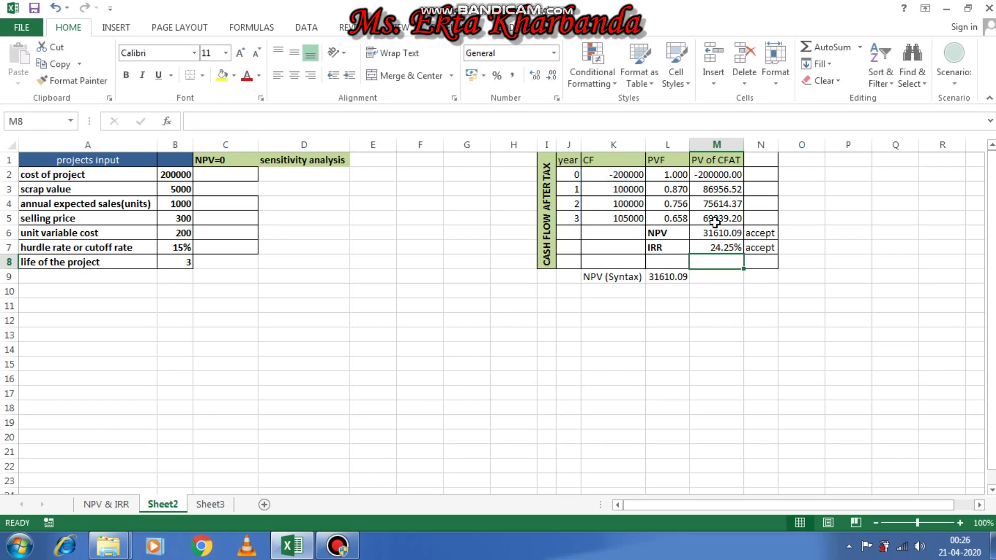
double_click(758, 248)
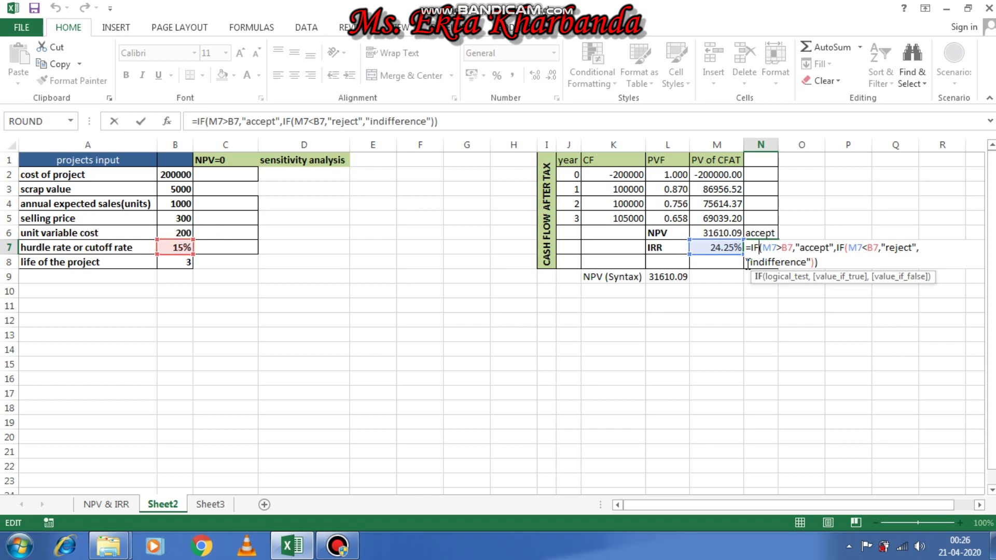
key("ctrl+Return")
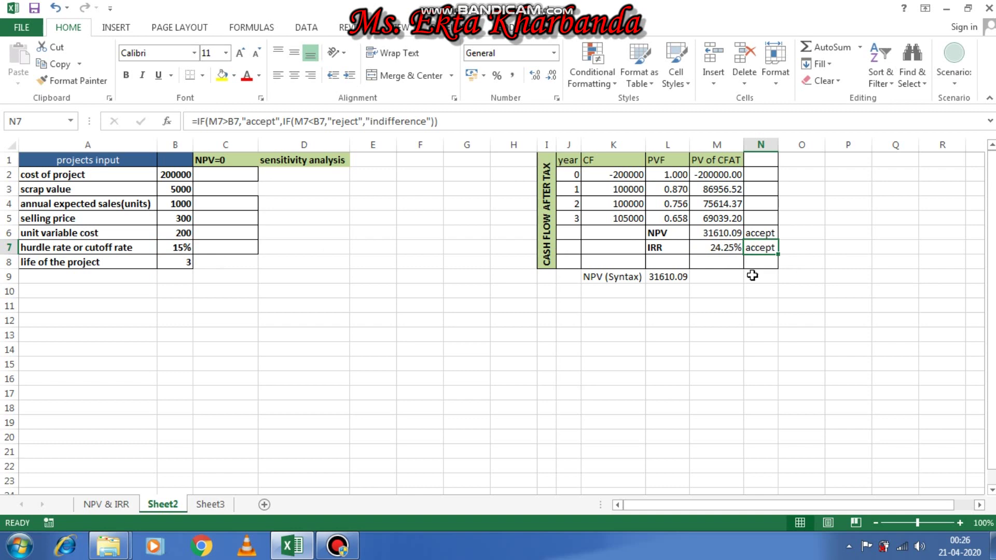
left_click(666, 279)
Confirm =NPV($B$7,K3:K5)+K2 in L9 so it returns 31610.09
double_click(672, 279)
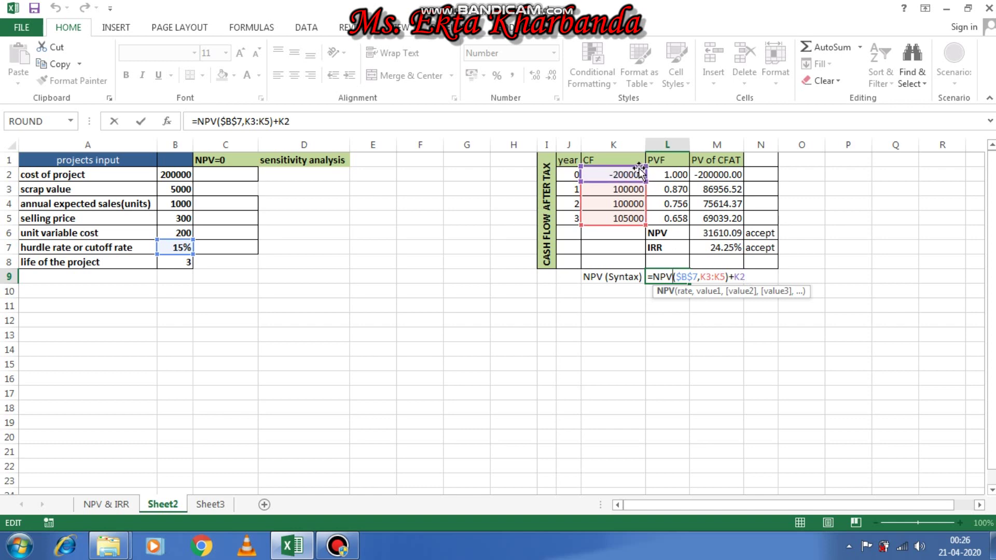
left_click(749, 277)
key("Return")
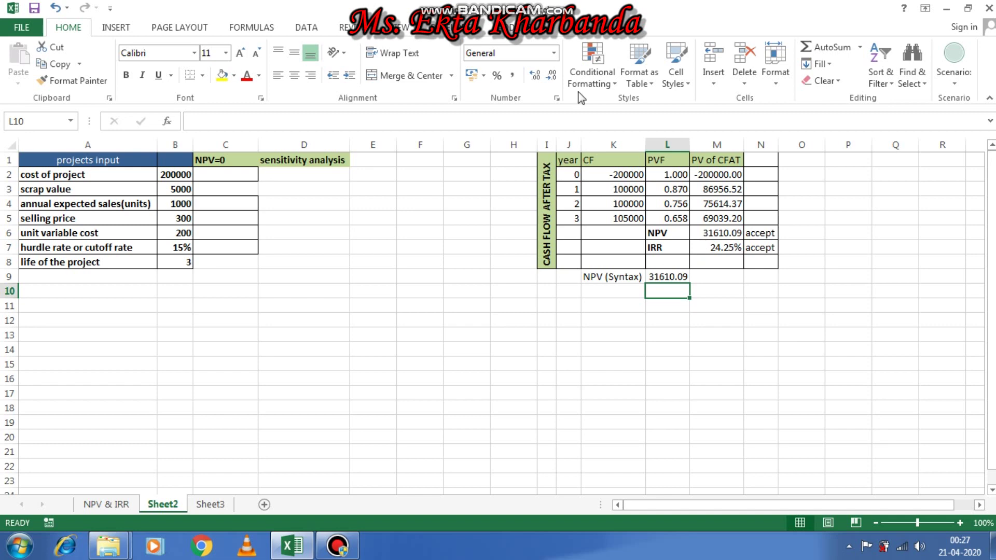
Fill cell B2 (200000) yellow and dismiss the Windows colour-scheme warning
left_click(177, 175)
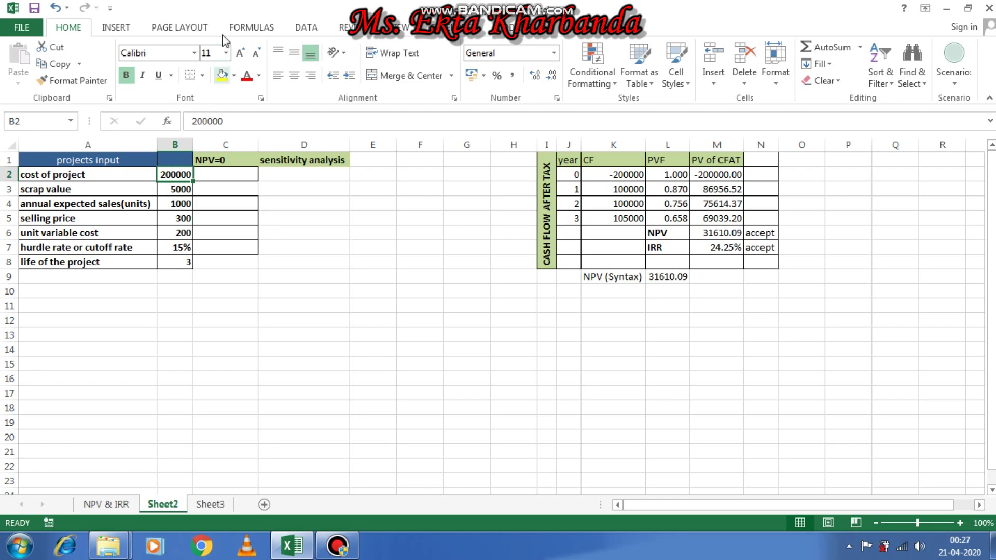
left_click(222, 75)
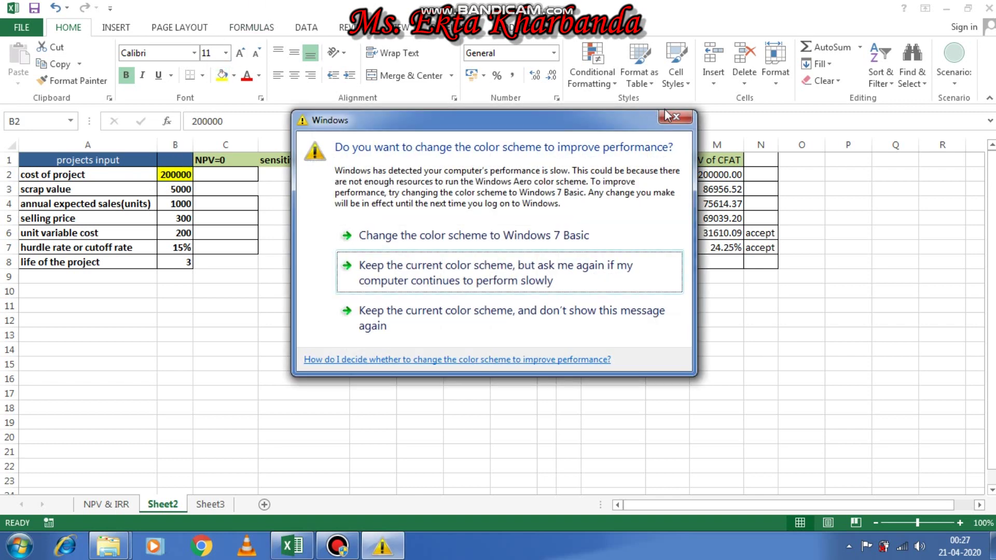
left_click(664, 116)
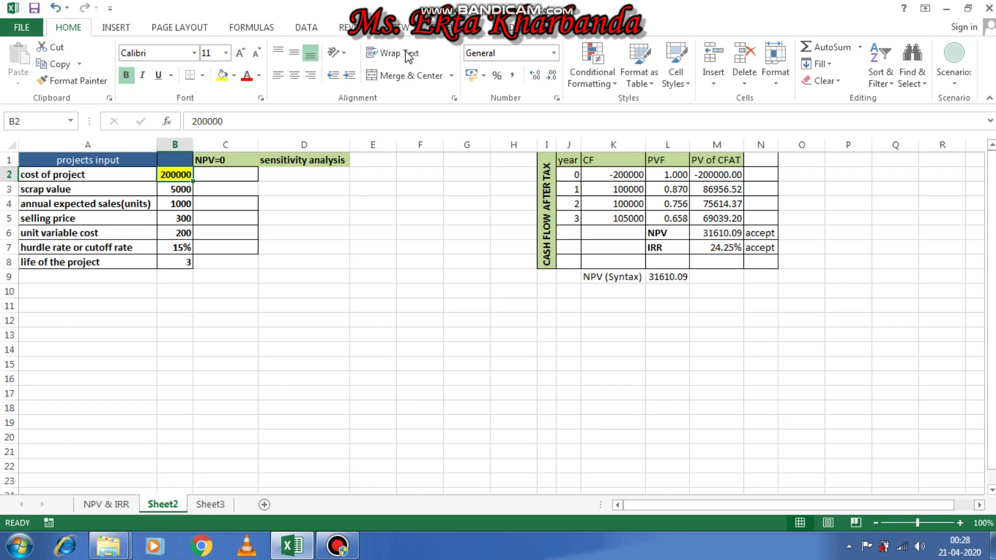
Goal Seek M6 to 0 by changing B2, yielding break-even cost 231610
left_click(310, 27)
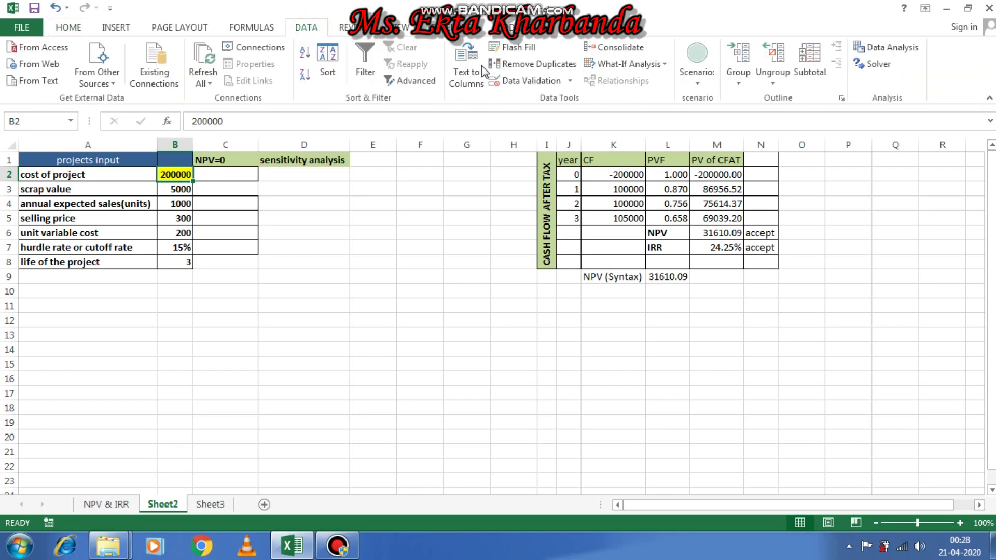
left_click(665, 67)
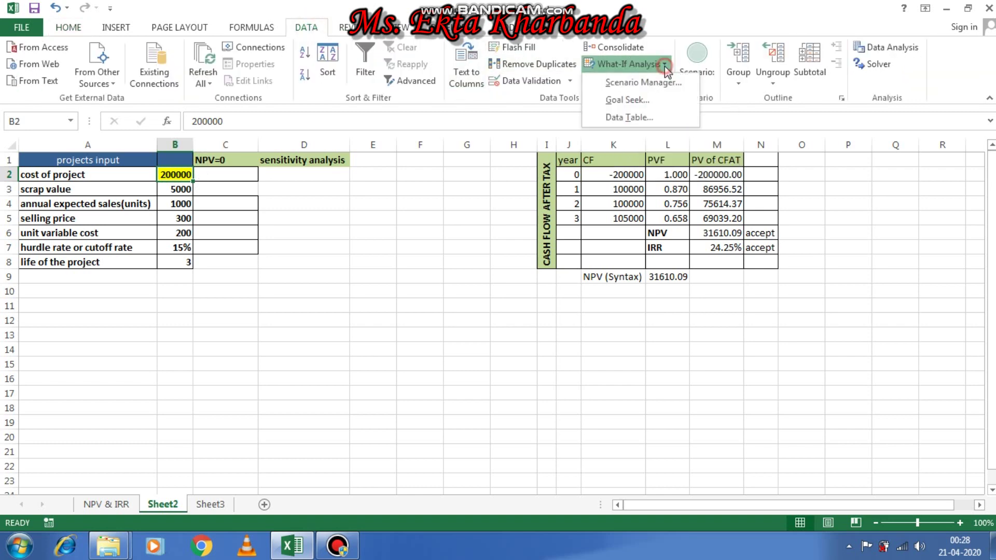
left_click(644, 102)
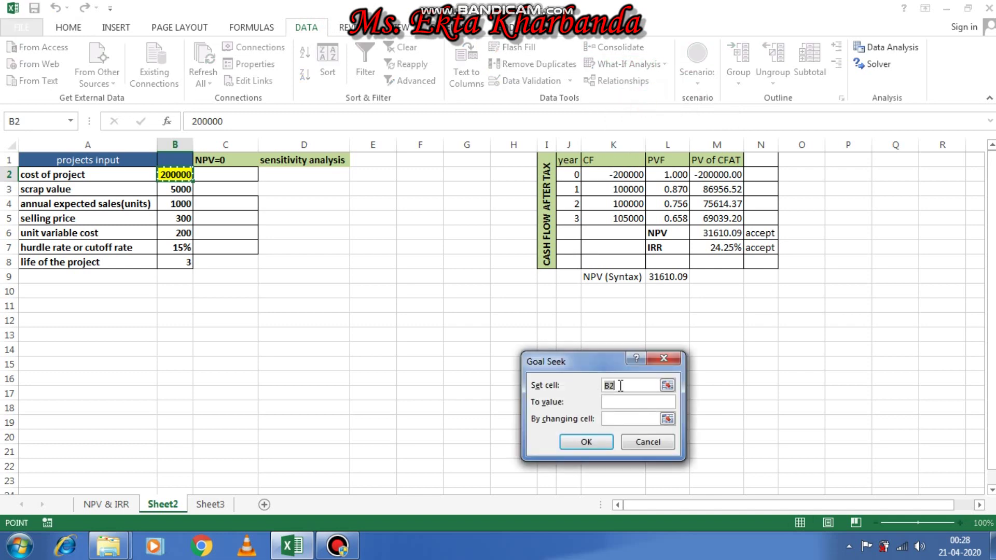
key("BackSpace")
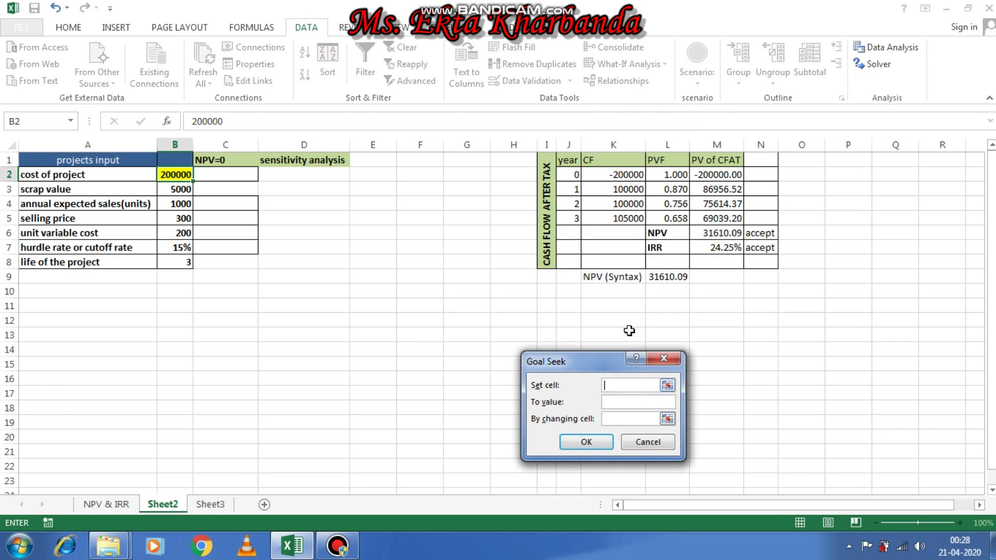
left_click(717, 235)
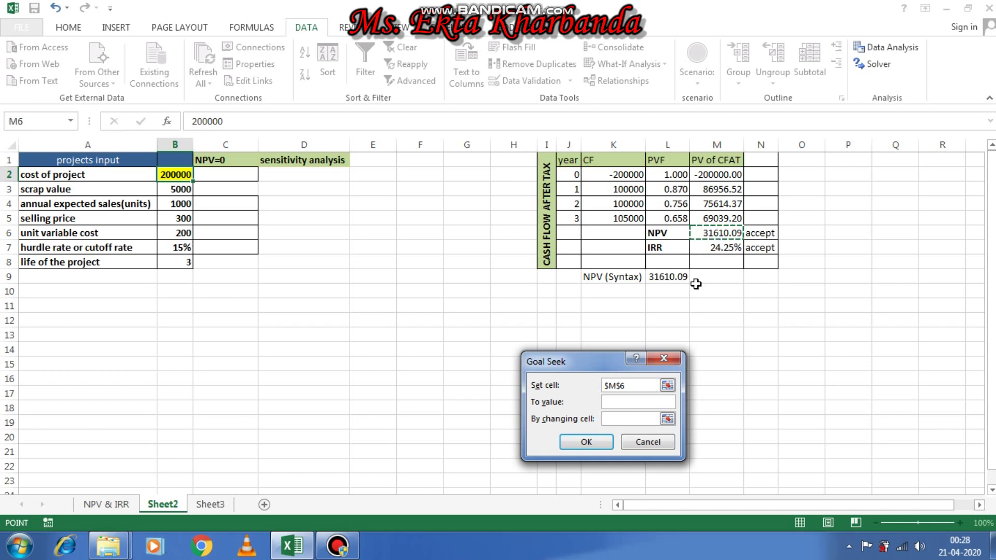
left_click(623, 401)
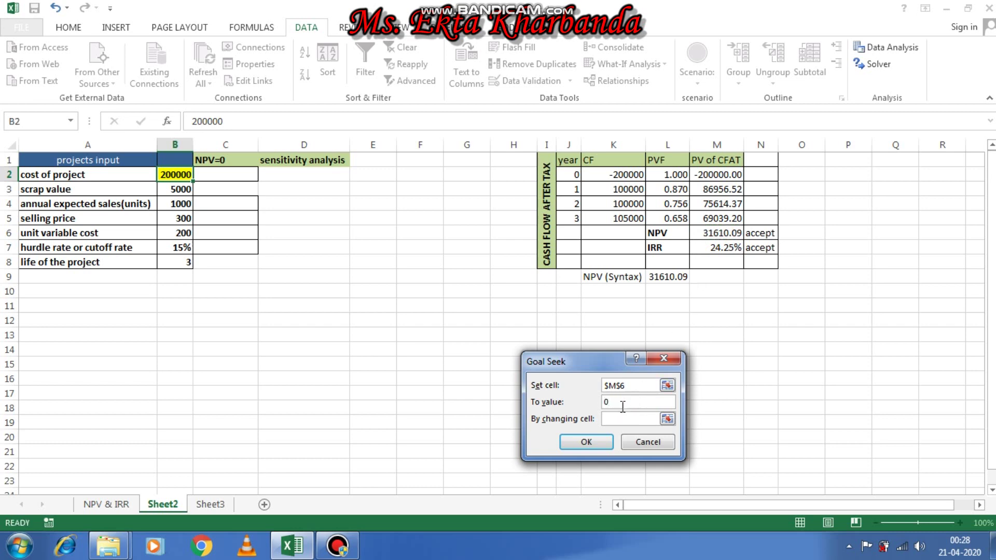
left_click(616, 419)
left_click(178, 176)
left_click(589, 446)
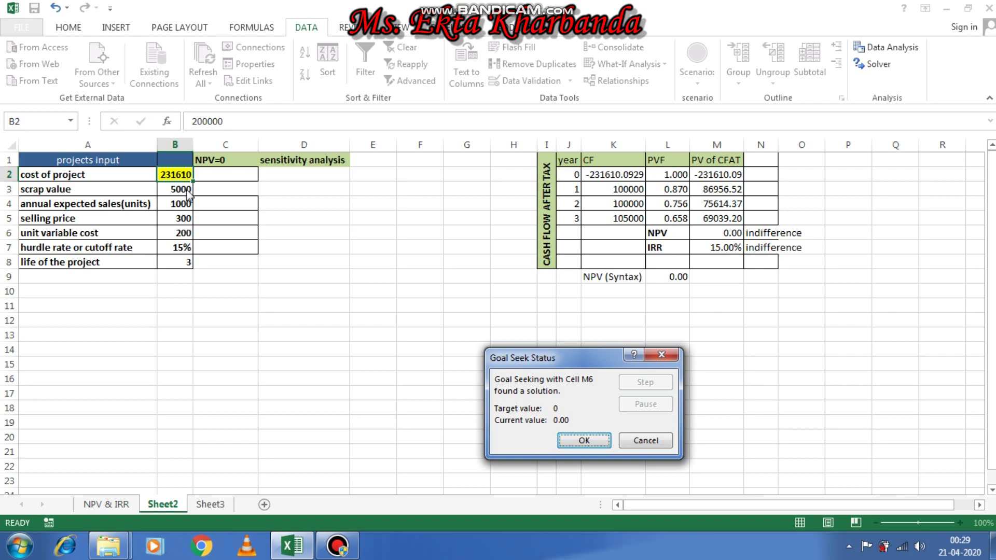
left_click(583, 441)
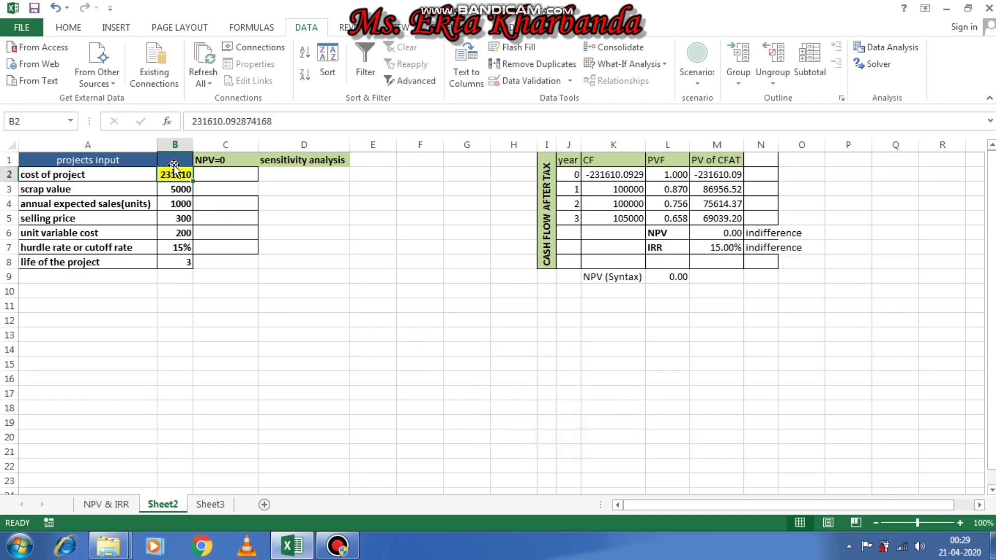
left_click(108, 505)
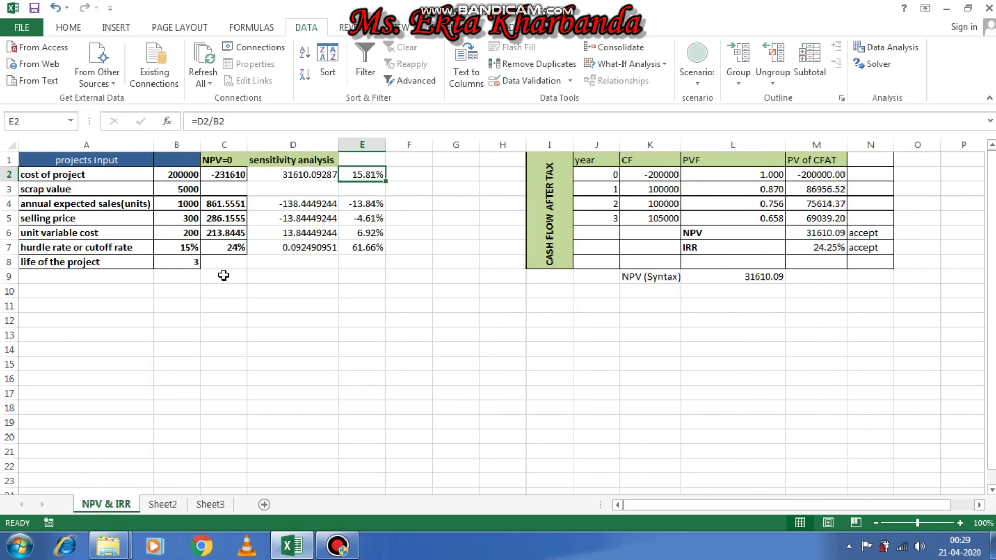
Review annual sales in B4, break-even cost in C2 and the =D4/B4 percentage in E4
left_click(186, 207)
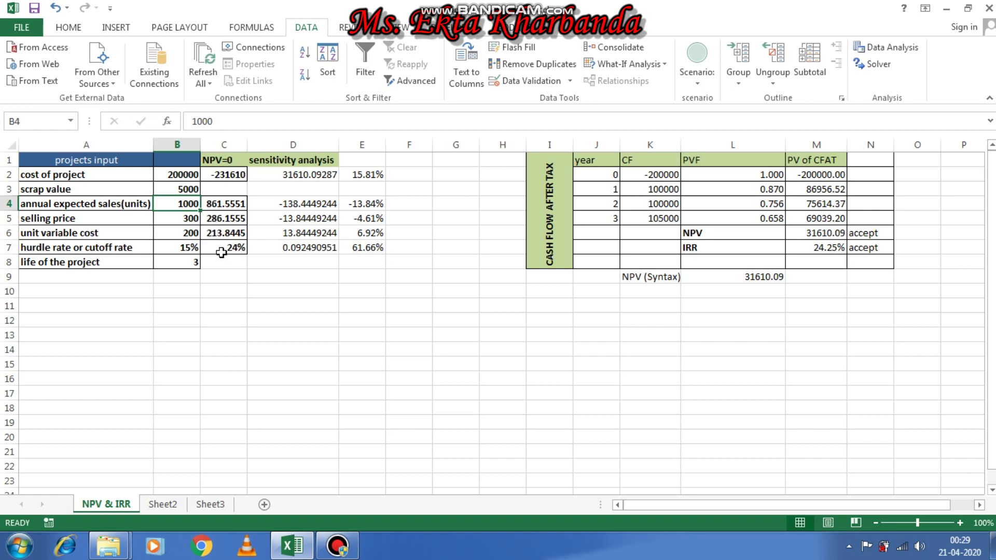
left_click(236, 175)
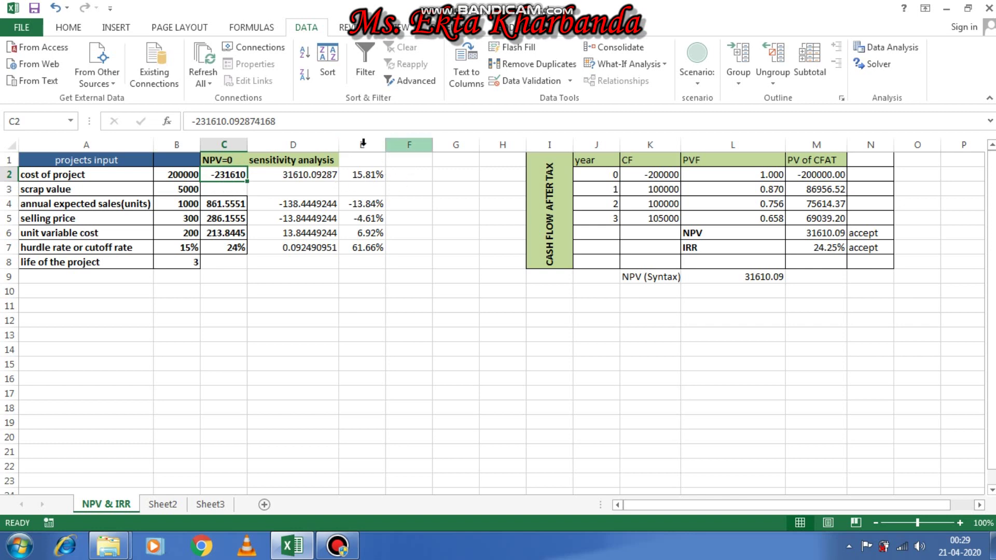
left_click(368, 206)
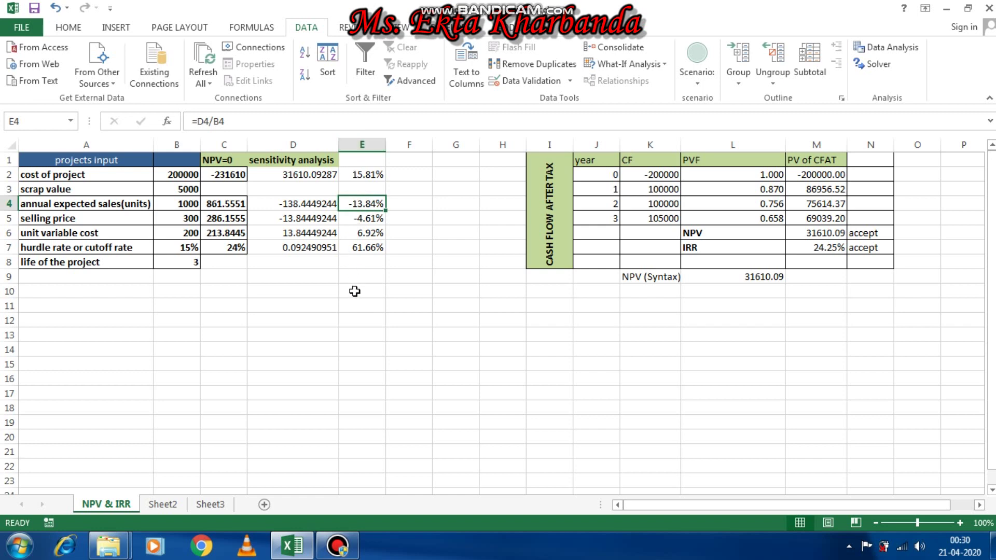
left_click(358, 249)
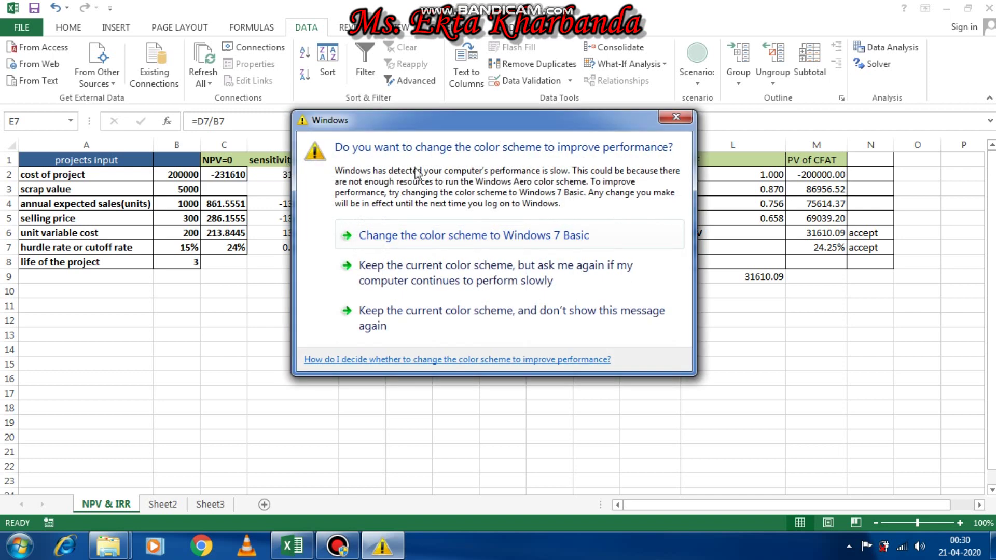
left_click(674, 119)
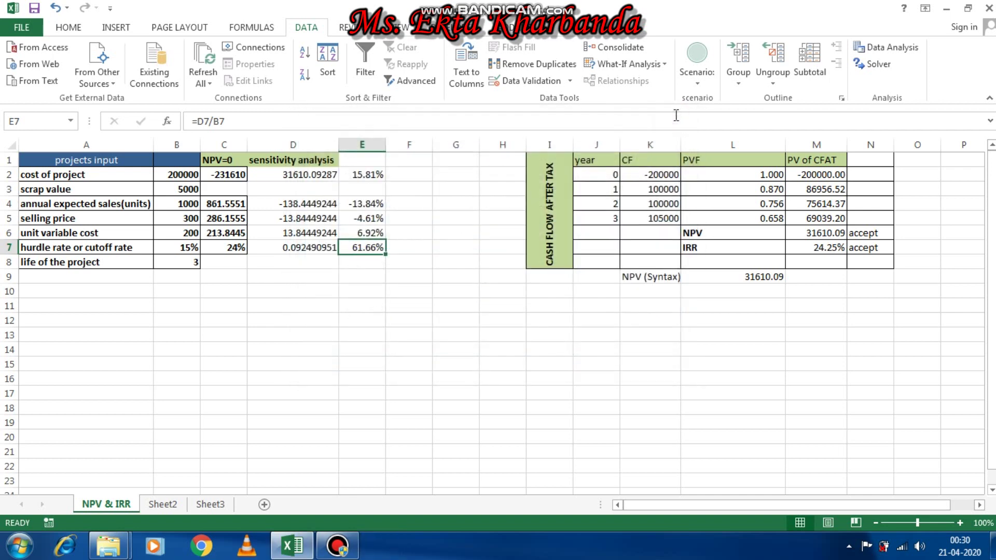